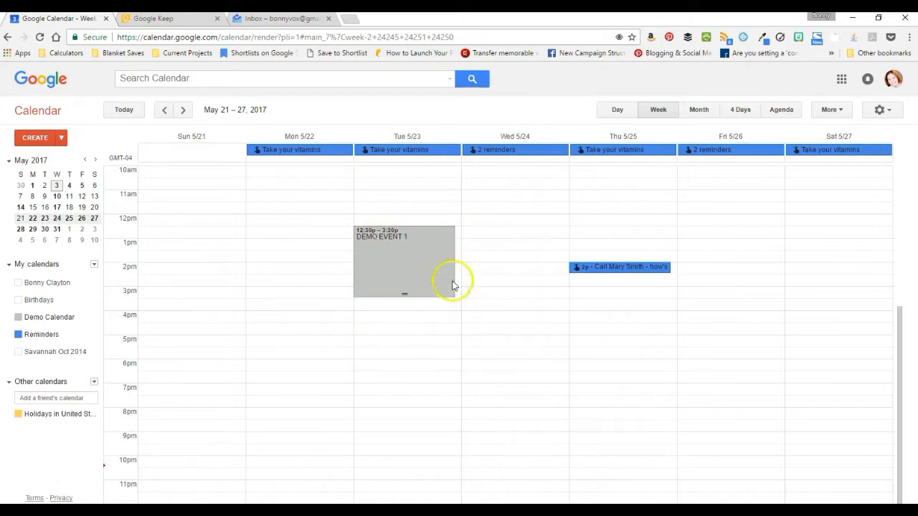
- Retitle the DEMO EVENT 1 entry on Tuesday, May 23 as a call to the contact, entering the contact's full name, and save it
click(375, 240)
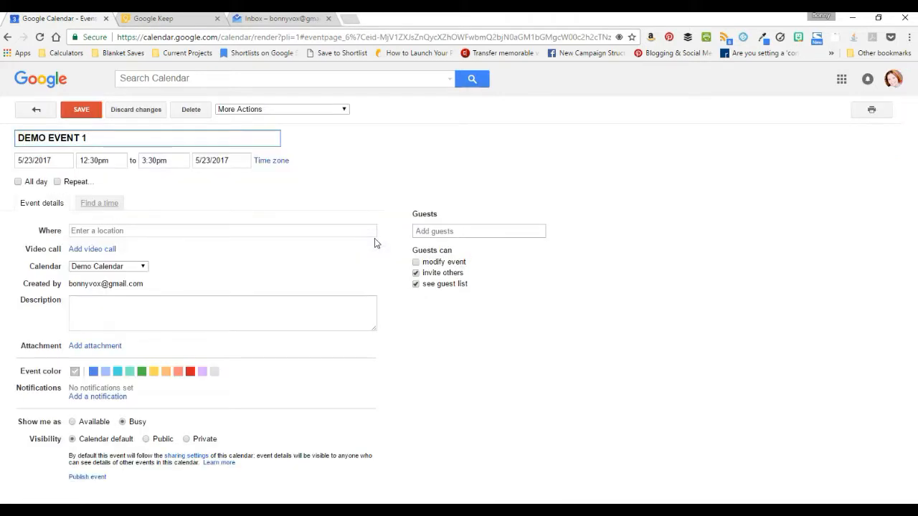
triple_click(103, 137)
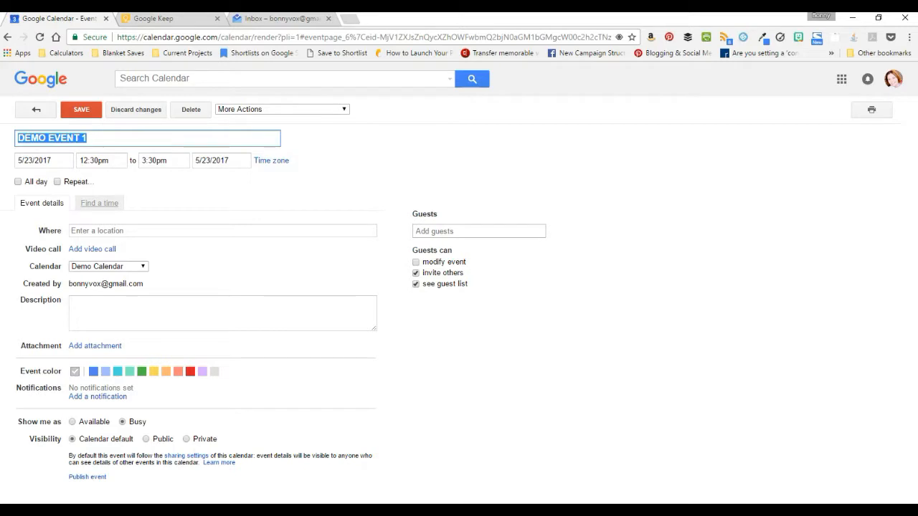
text(CALL BOB SMITH)
click(81, 109)
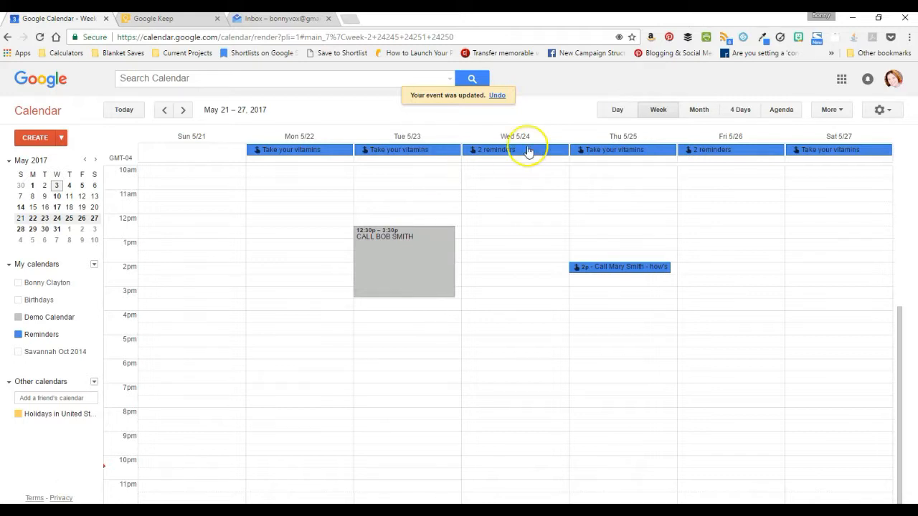
- Examine the grouped all-day reminders on Wednesday, May 24 and the vitamins reminder on Monday, May 22
click(505, 152)
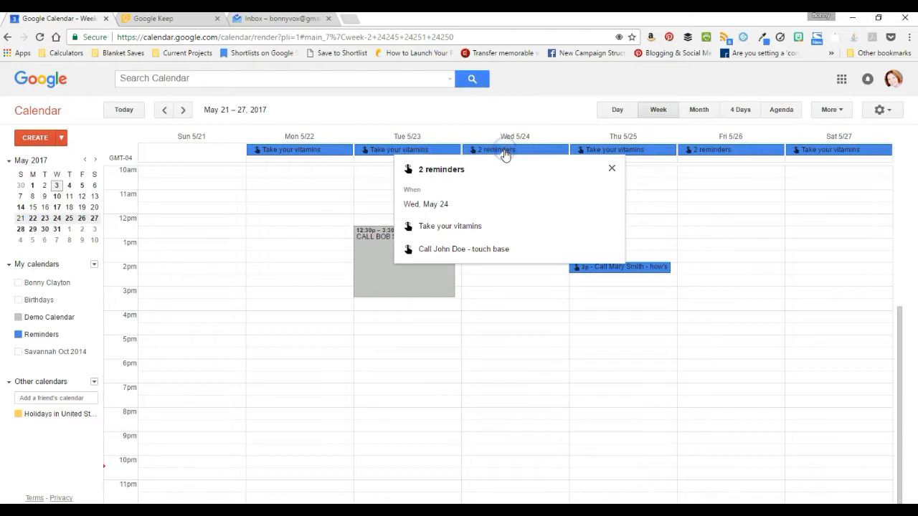
mouse_move(485, 248)
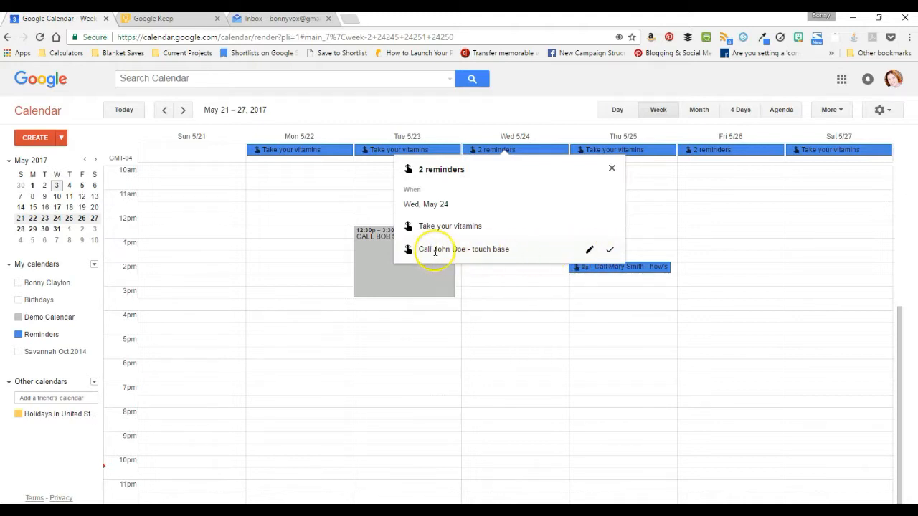
click(611, 168)
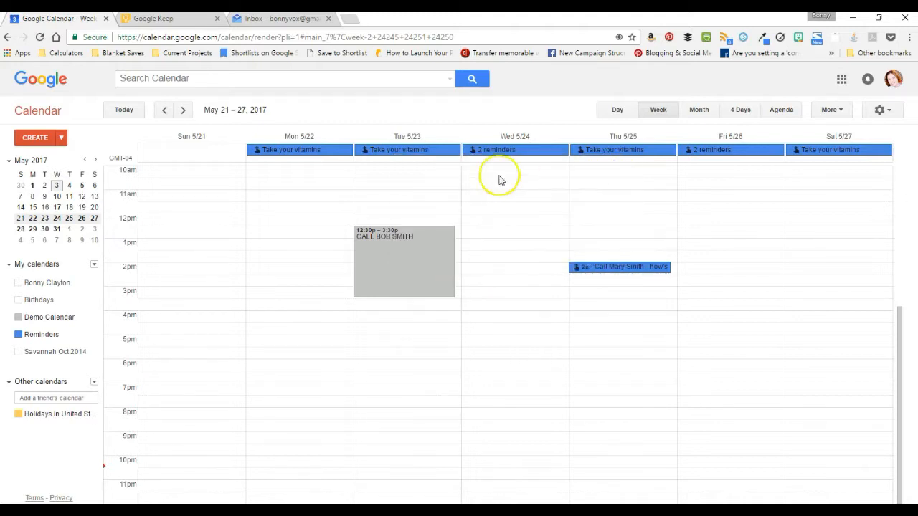
click(320, 158)
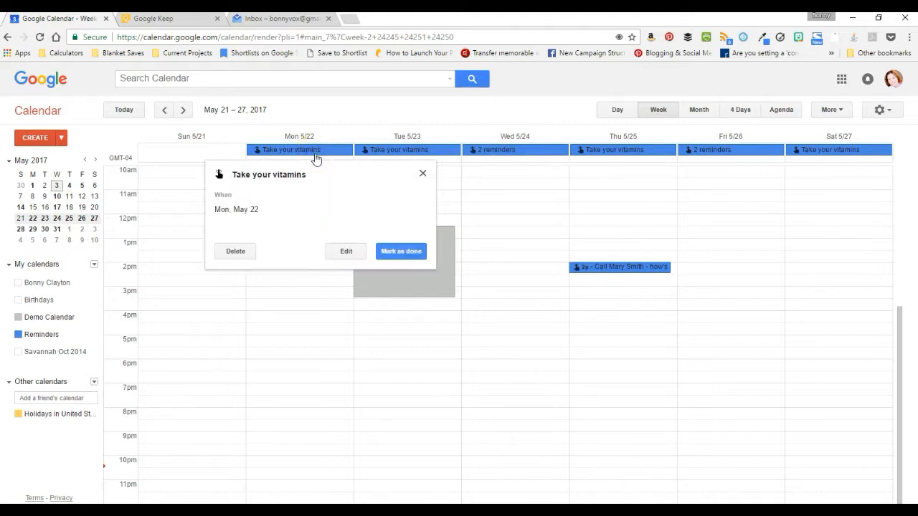
click(422, 174)
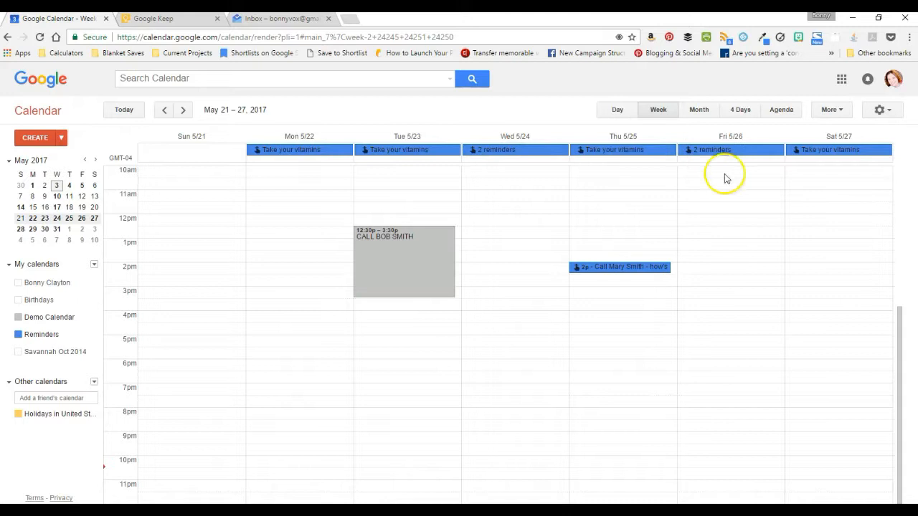
- Mark the "Take your vitamins" reminder on Monday, May 22 as done
click(293, 150)
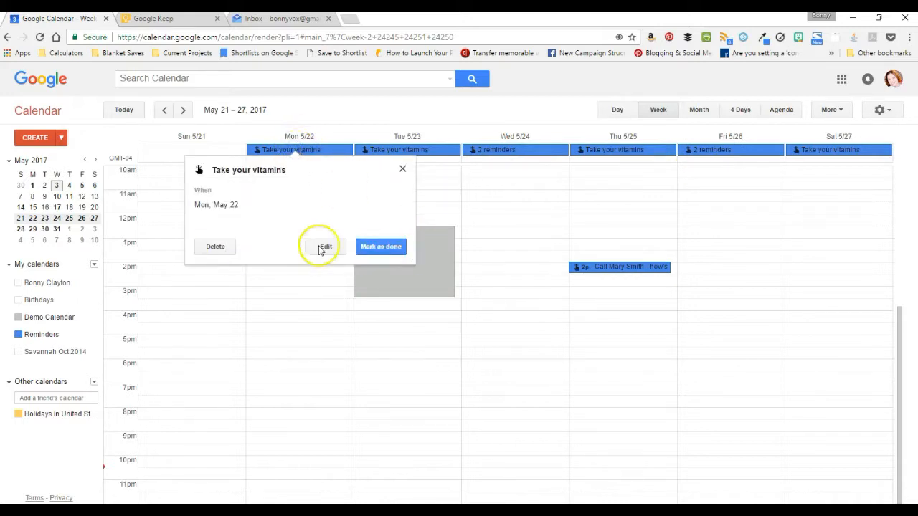
click(375, 246)
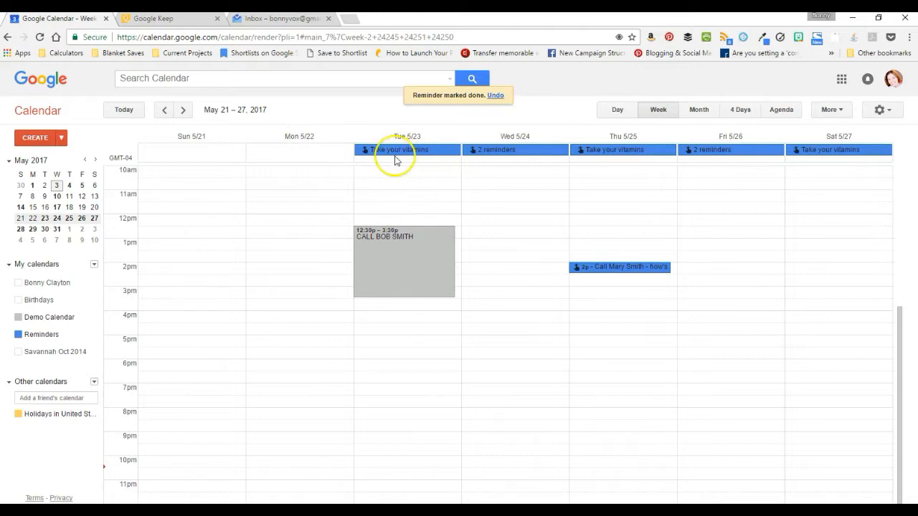
- Review the grouped reminders on Wednesday, May 24 and Friday, May 26, leaving the calendar without any new entry
click(508, 150)
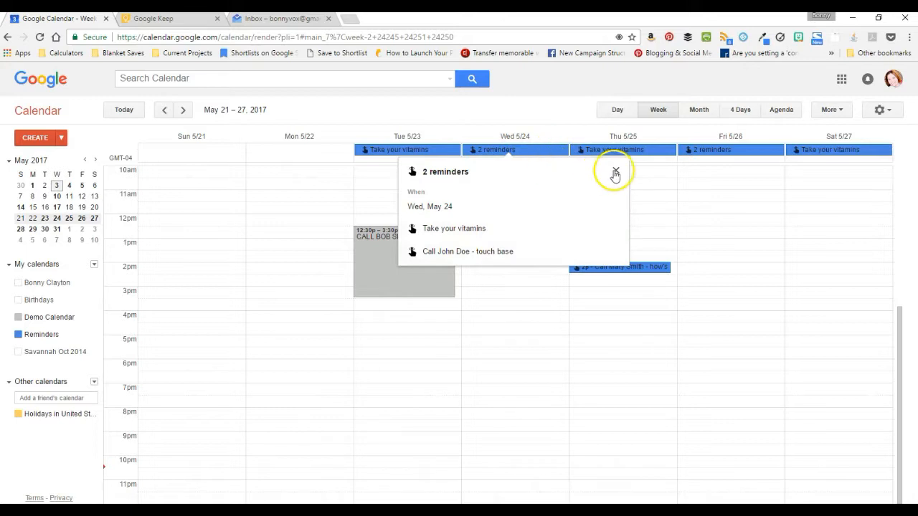
click(746, 149)
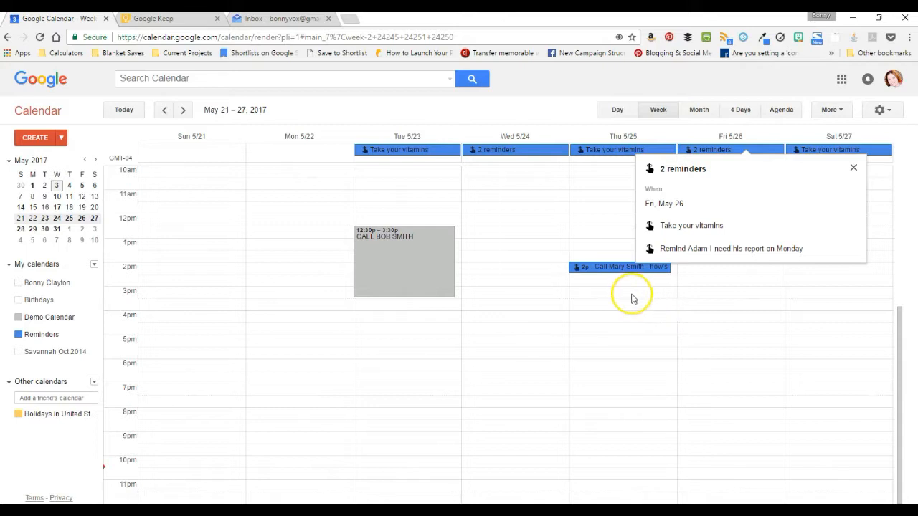
click(563, 316)
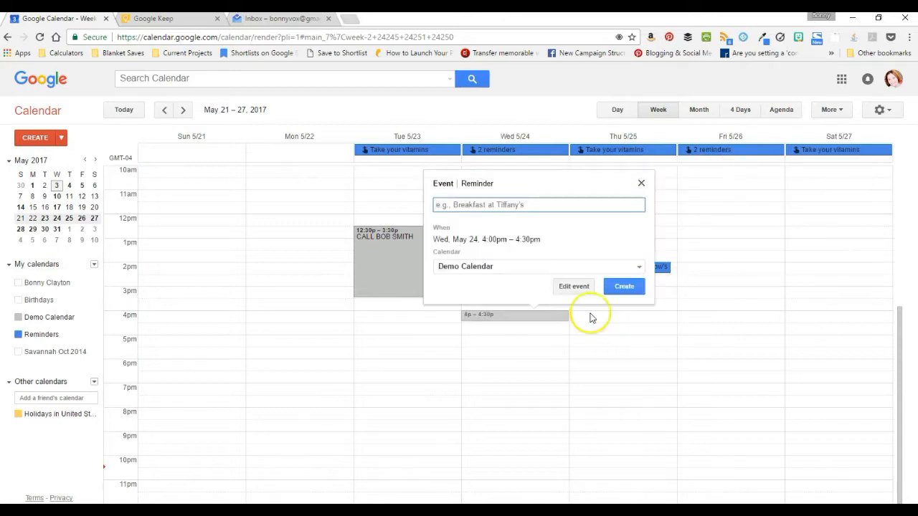
click(640, 186)
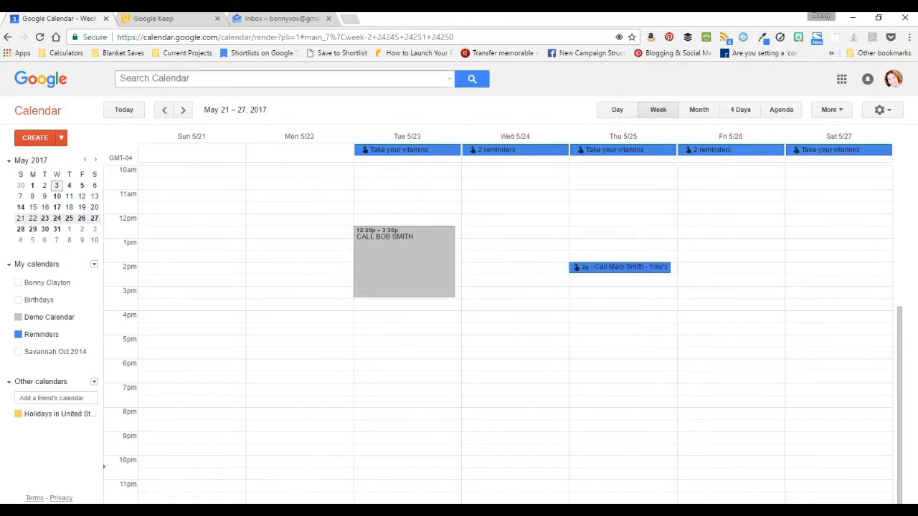
- Switch to Google Keep and add a "Next week" reminder to the "[TEST] Shop for upcoming event" list
click(172, 22)
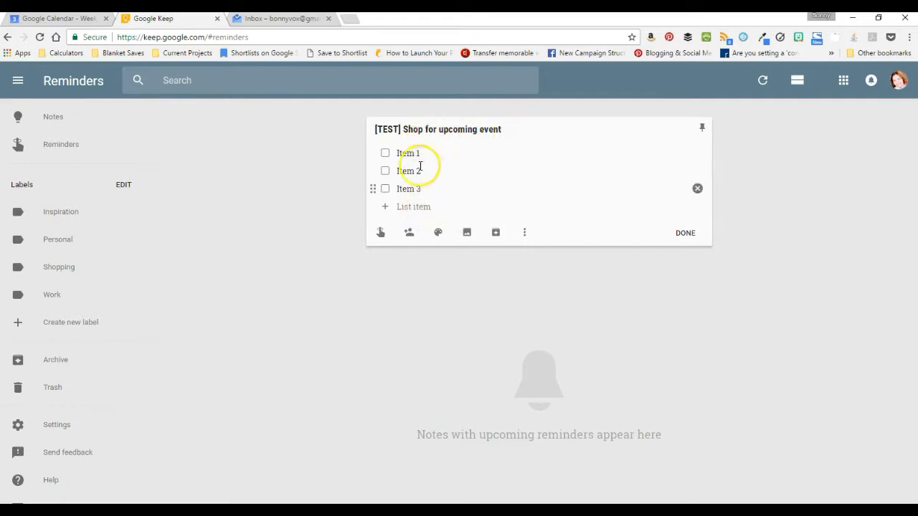
click(380, 234)
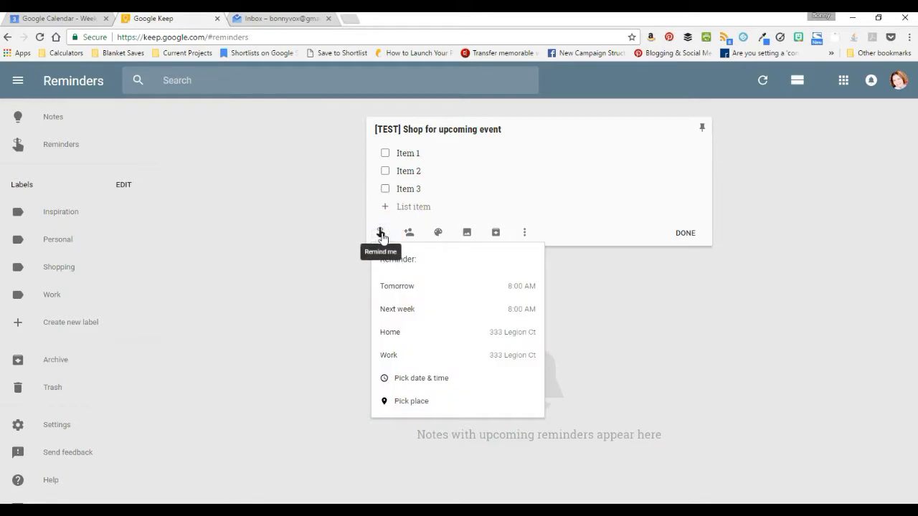
click(402, 309)
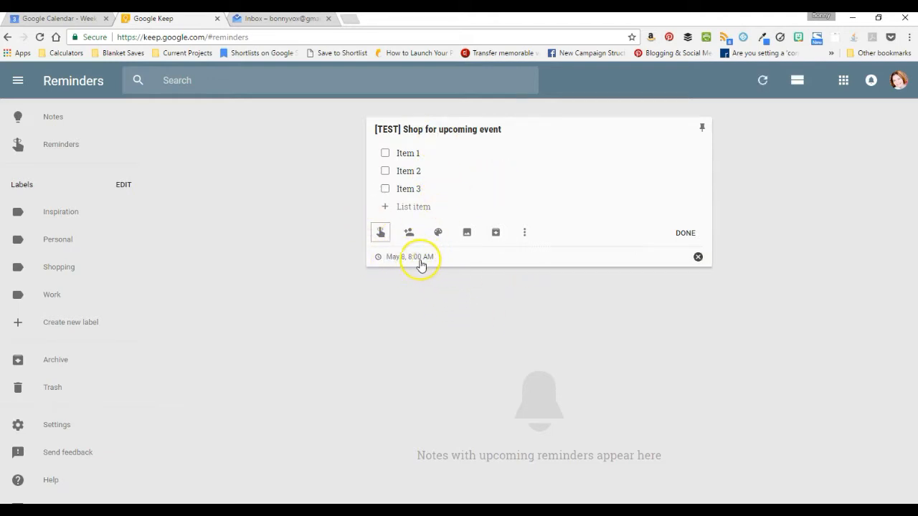
- Switch to Google Calendar, go to the week of May 7 – 13, 2017, and inspect the shopping list reminder on Monday, May 8
click(77, 20)
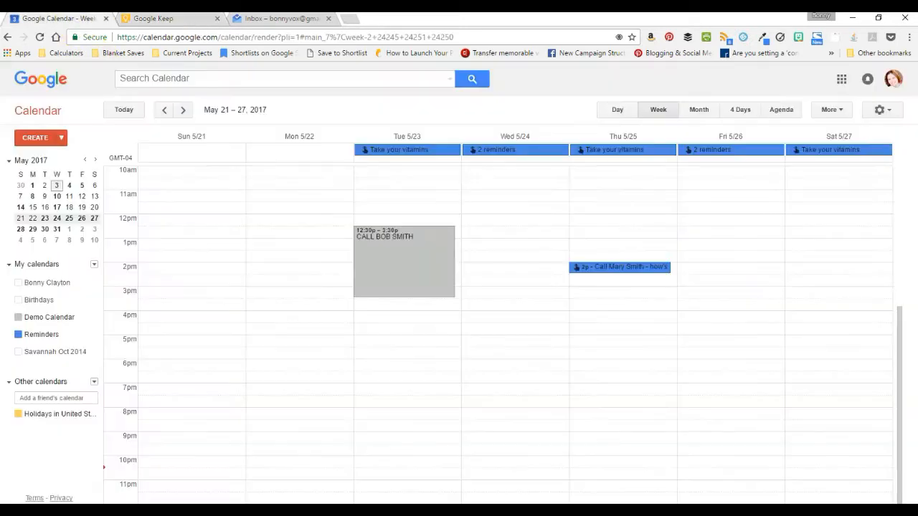
click(32, 198)
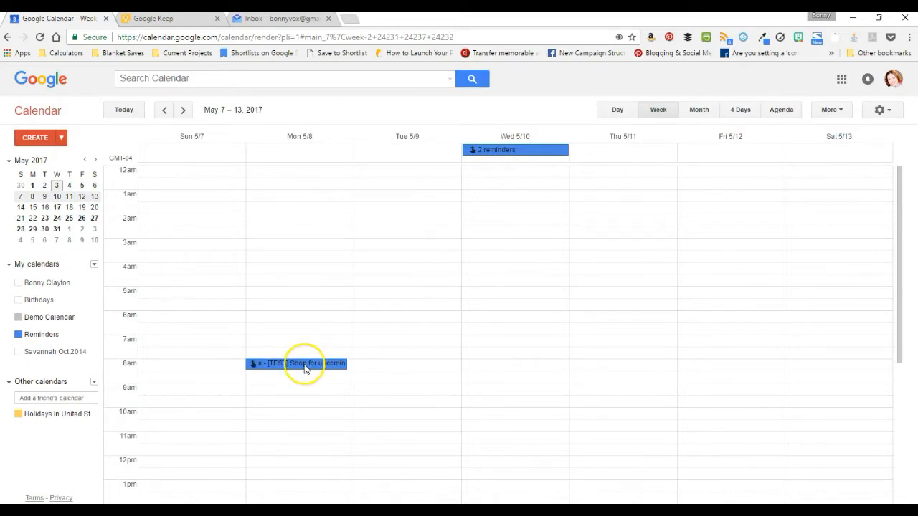
click(304, 365)
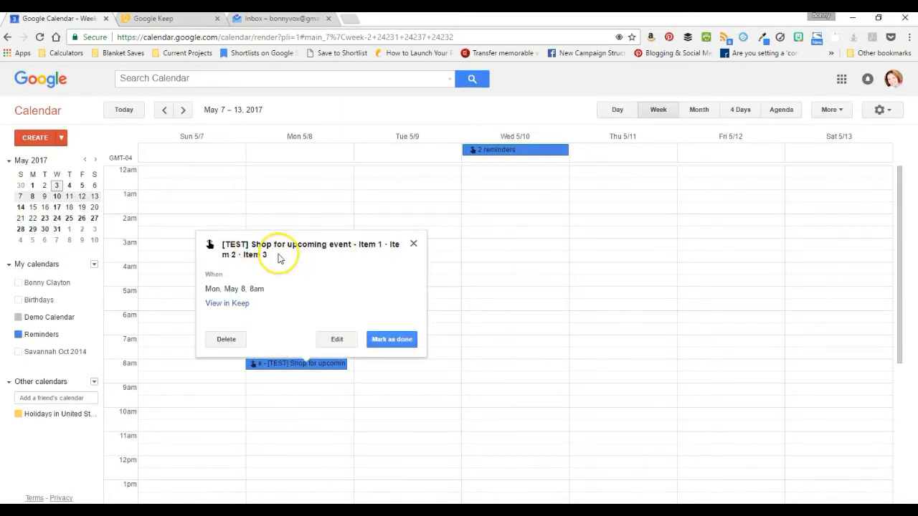
click(413, 243)
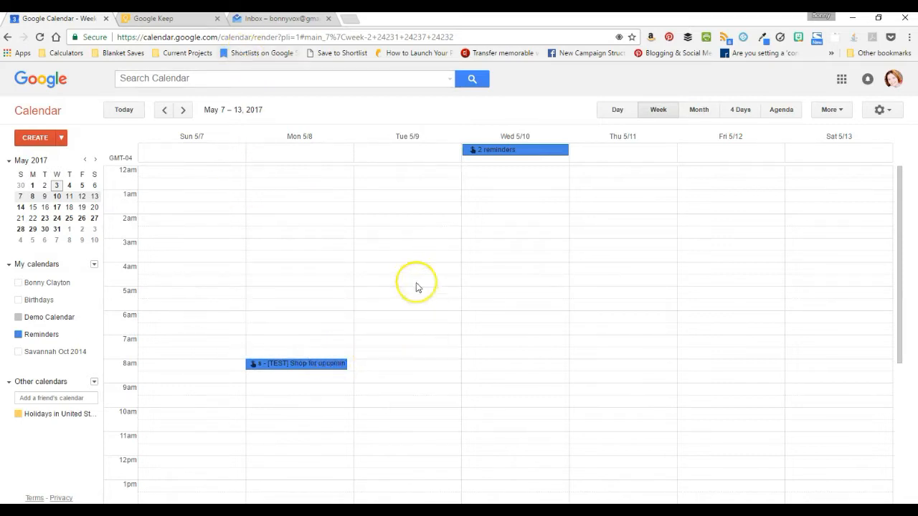
- Start an entry for Wednesday, May 10 from 7am to 8am and compare its Event and Reminder forms
click(445, 154)
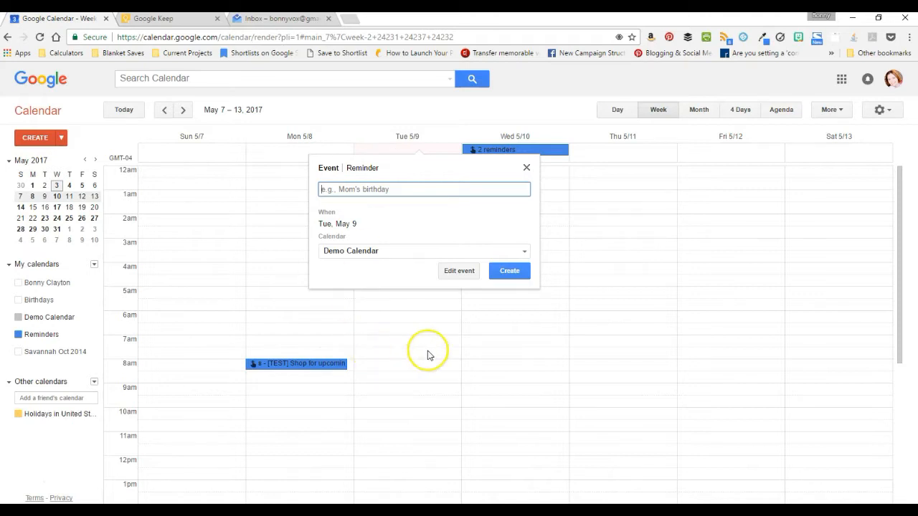
click(499, 343)
mouse_move(500, 342)
mouse_down()
mouse_move(496, 367)
mouse_move(509, 281)
mouse_move(509, 355)
mouse_up()
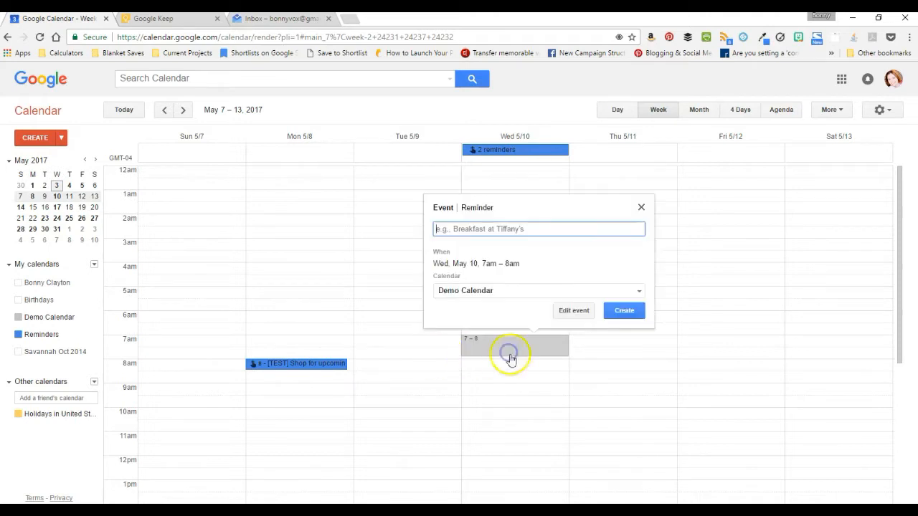
click(554, 359)
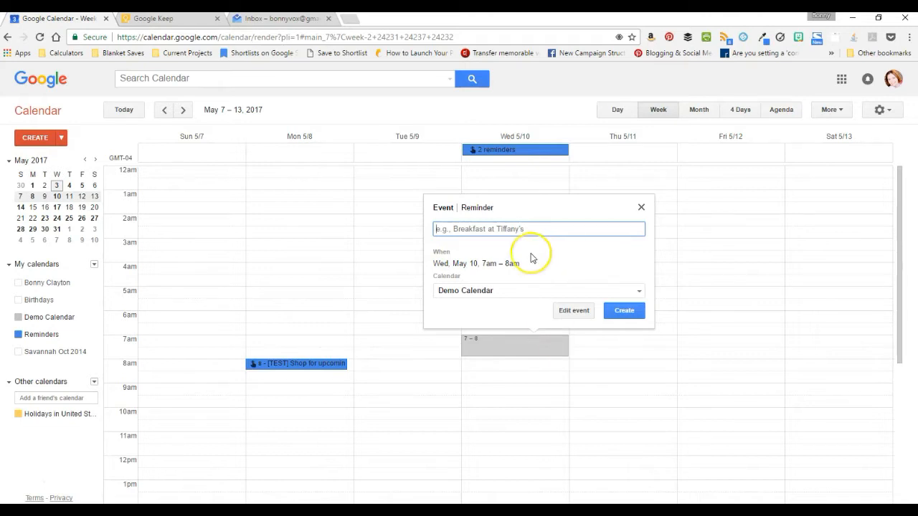
click(481, 208)
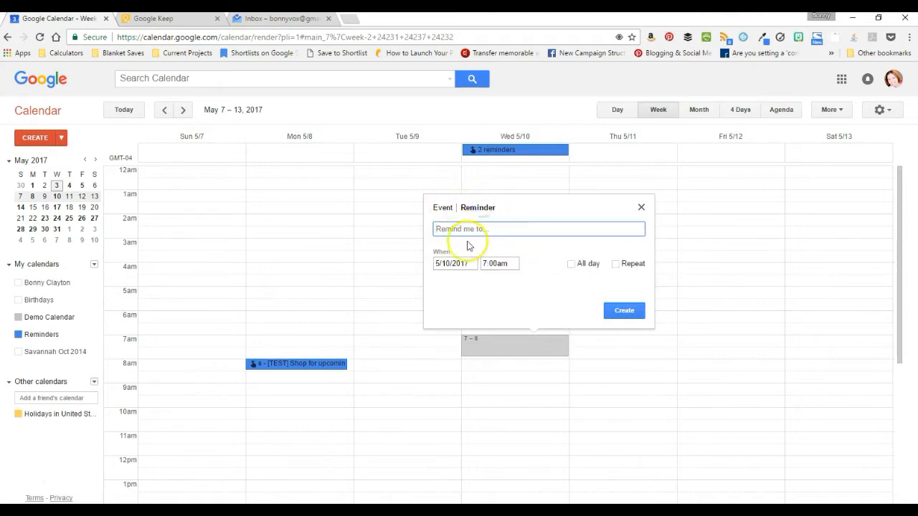
click(443, 208)
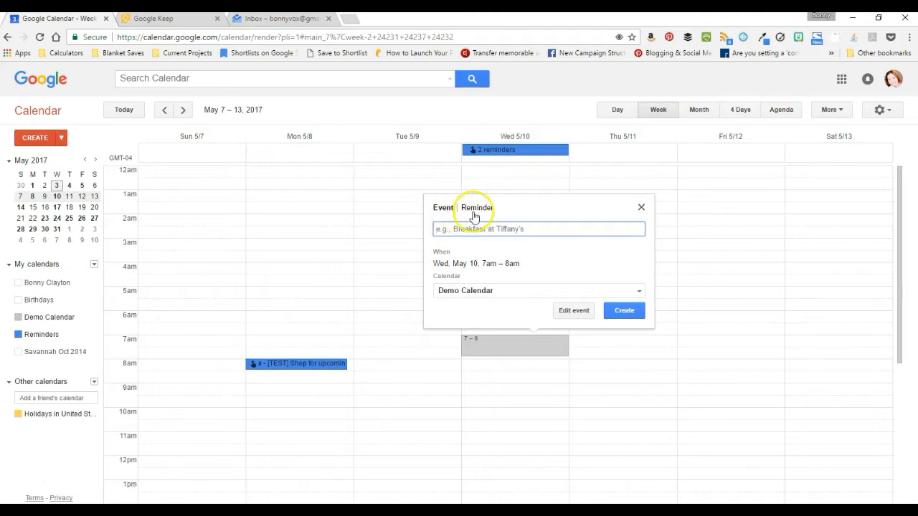
- Start another entry on Wednesday, May 10 at 2:00am and compare the Event options with the Reminder options
click(588, 378)
click(585, 219)
click(520, 222)
click(520, 221)
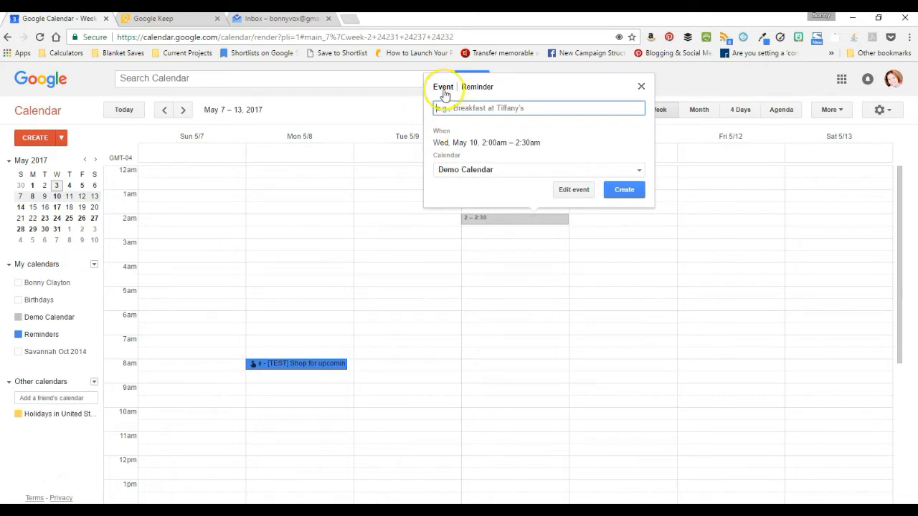
click(477, 88)
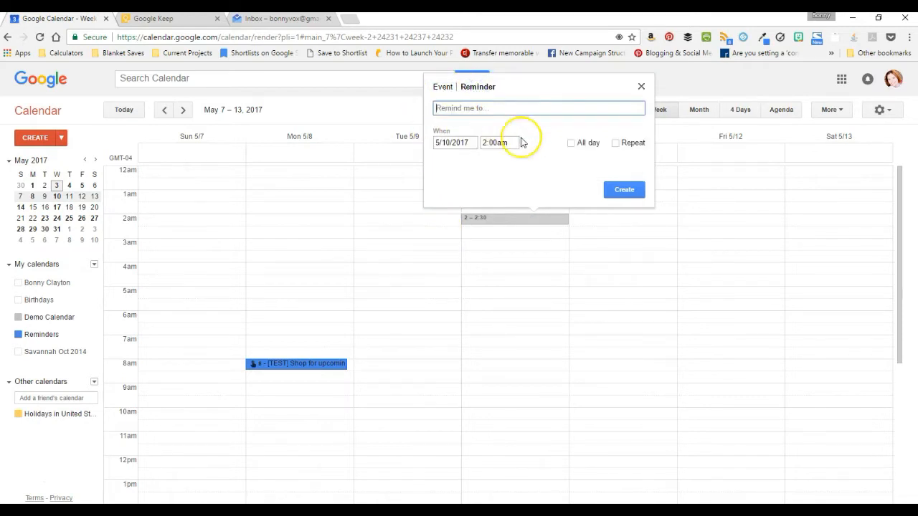
click(439, 87)
click(478, 87)
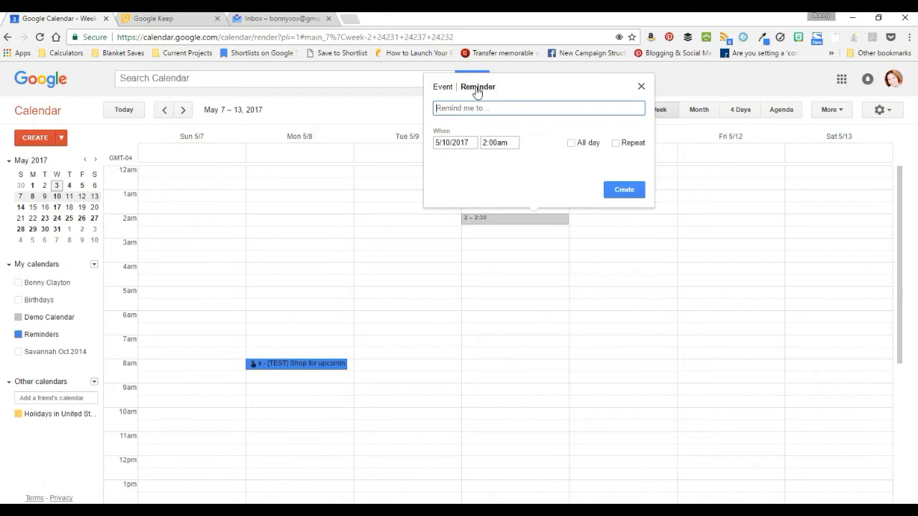
- Switch to Inbox by Gmail and draft a new reminder with the text "Test reminder"
click(254, 20)
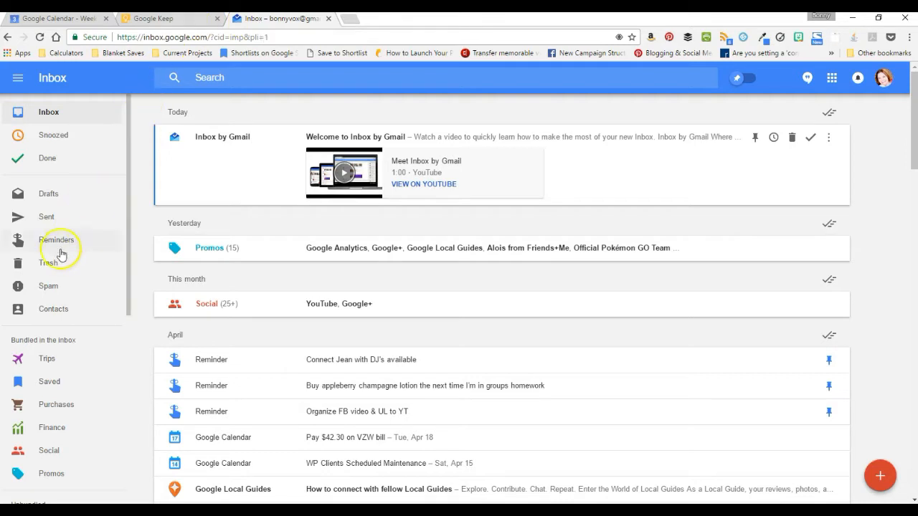
mouse_move(883, 486)
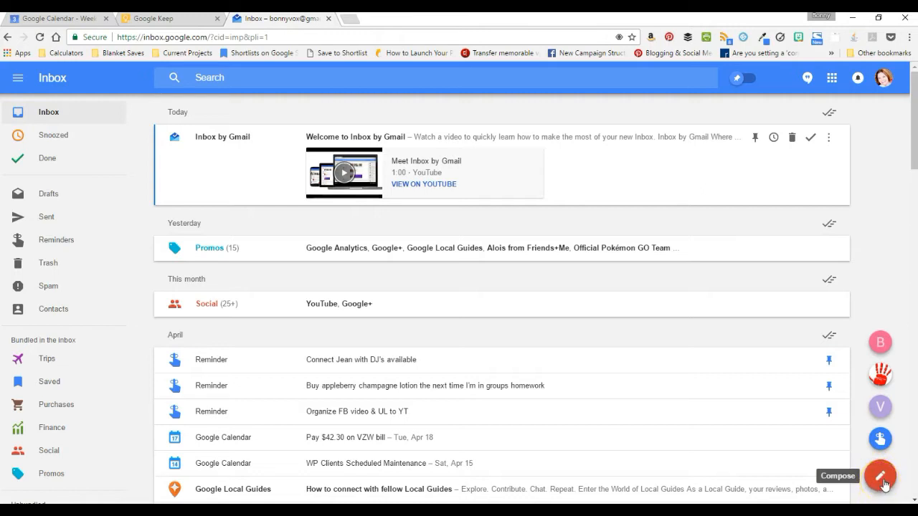
click(881, 440)
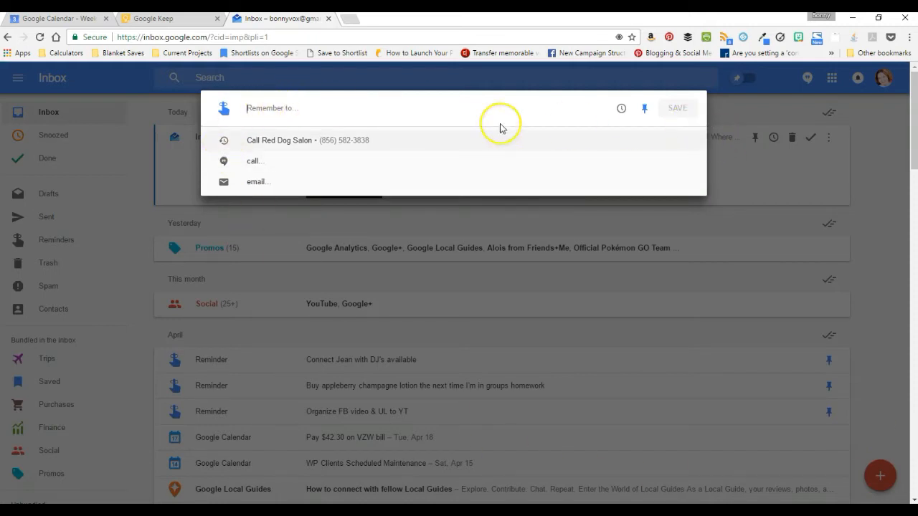
text(Test reminder)
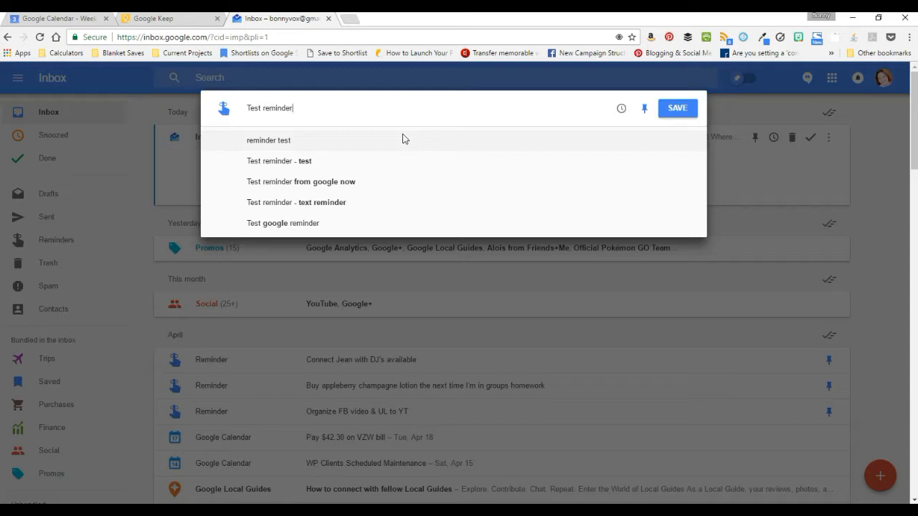
- Schedule the "Test reminder" for Wednesday, May 17 at 8:00 AM without repetition and save it
click(621, 108)
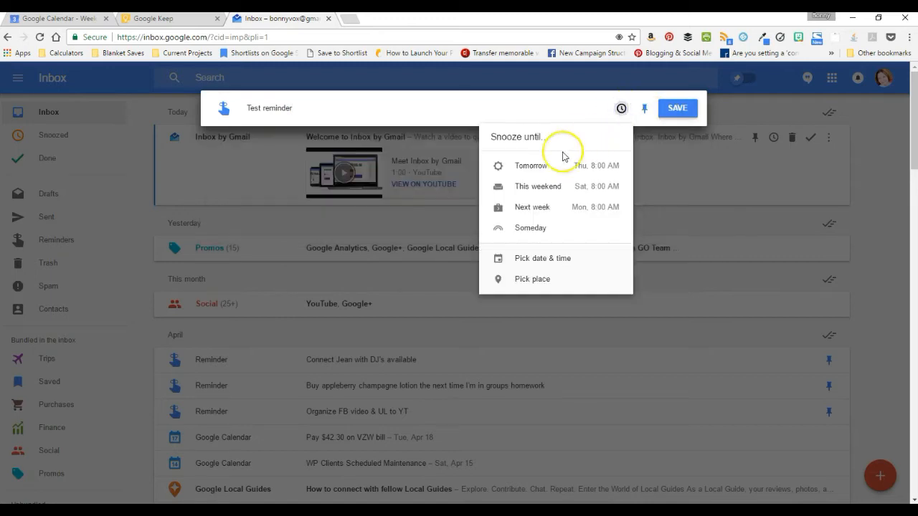
click(530, 259)
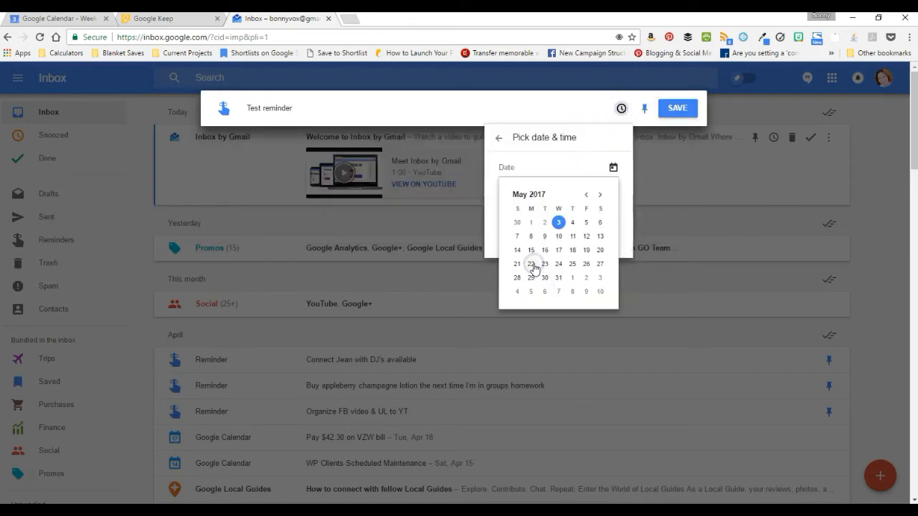
click(559, 250)
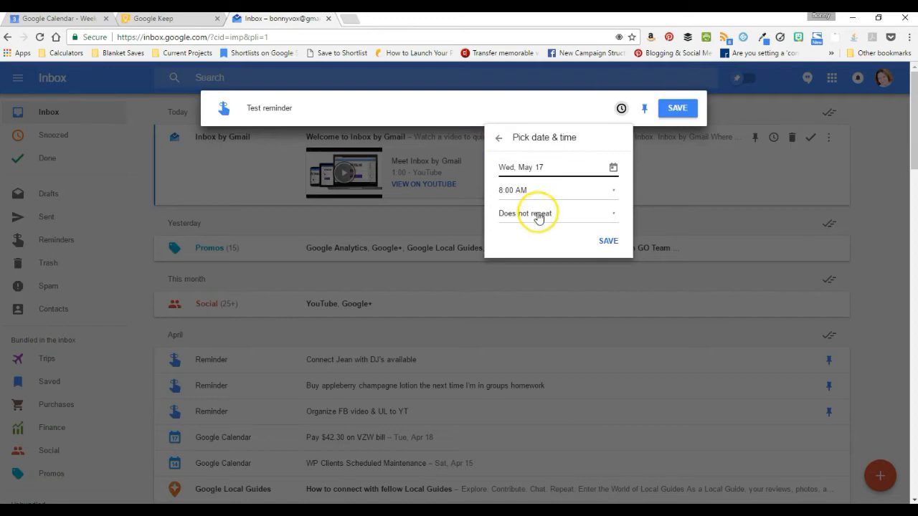
click(603, 241)
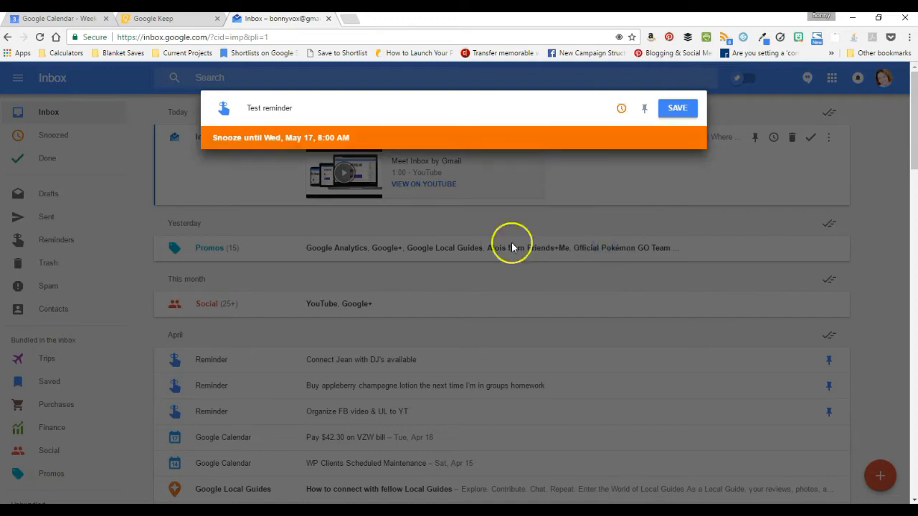
click(678, 112)
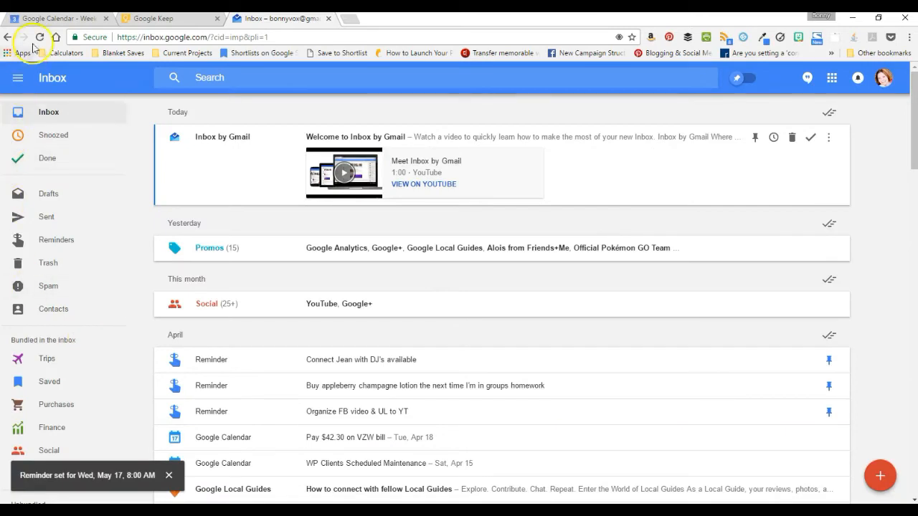
- Switch to Google Calendar, go to the week of May 14 – 20, 2017, and inspect "Test reminder" on Wednesday, May 17
click(43, 20)
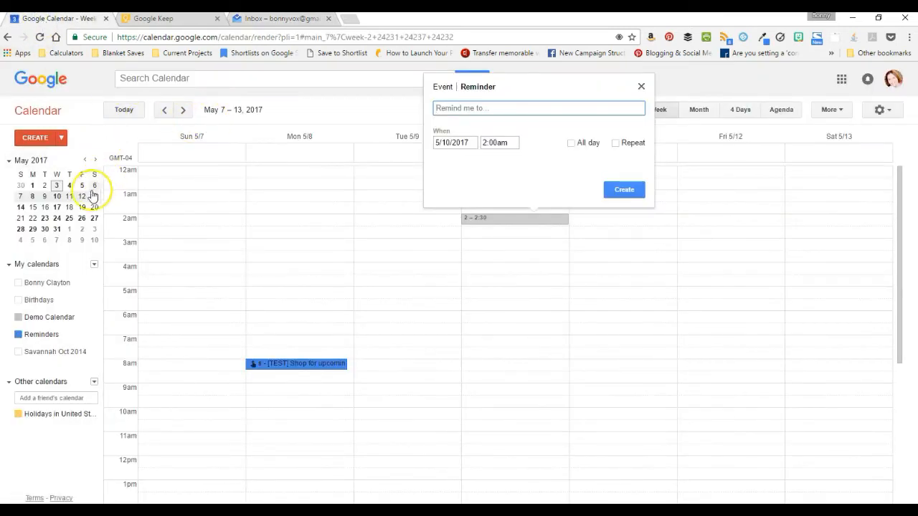
click(57, 207)
click(57, 207)
scroll(258, 251, down, 5)
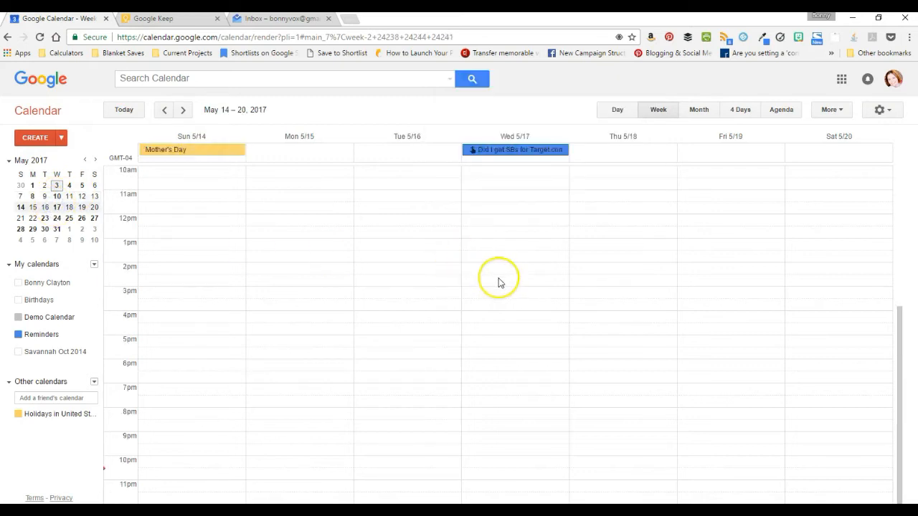
scroll(540, 275, up, 3)
scroll(540, 273, down, 2)
scroll(524, 295, up, 2)
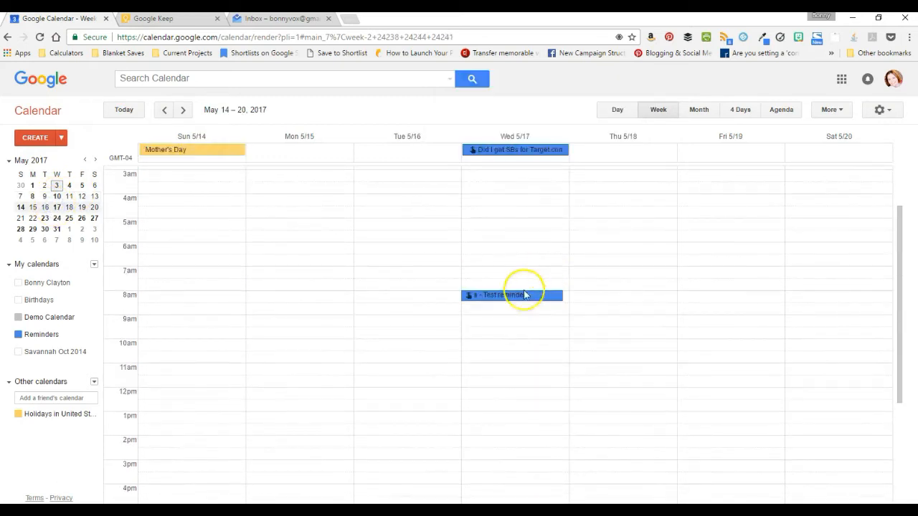
click(496, 296)
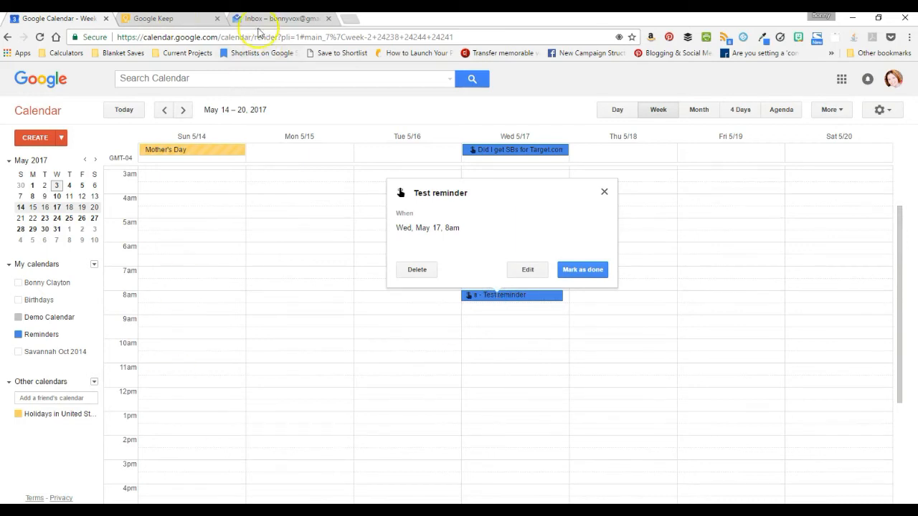
- Switch to Google Keep to view the "[TEST] Shop for upcoming event" note on the Reminders page
click(258, 19)
click(184, 20)
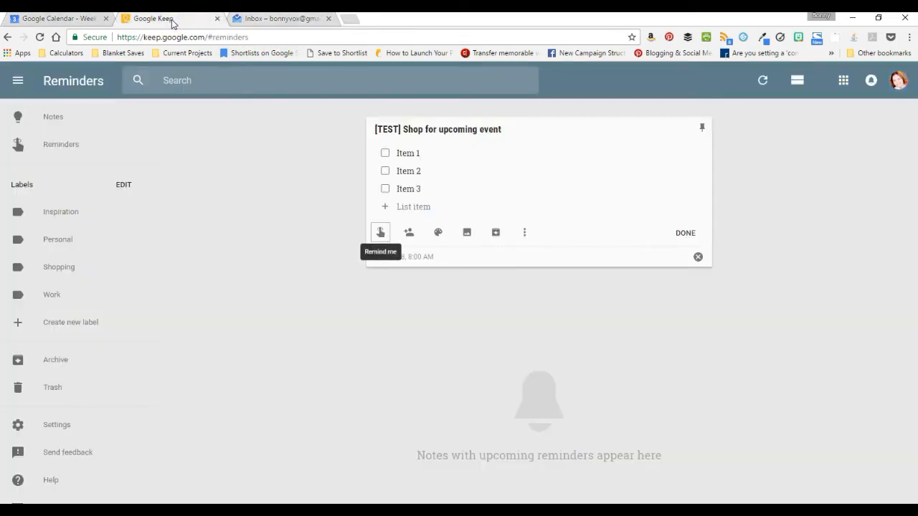